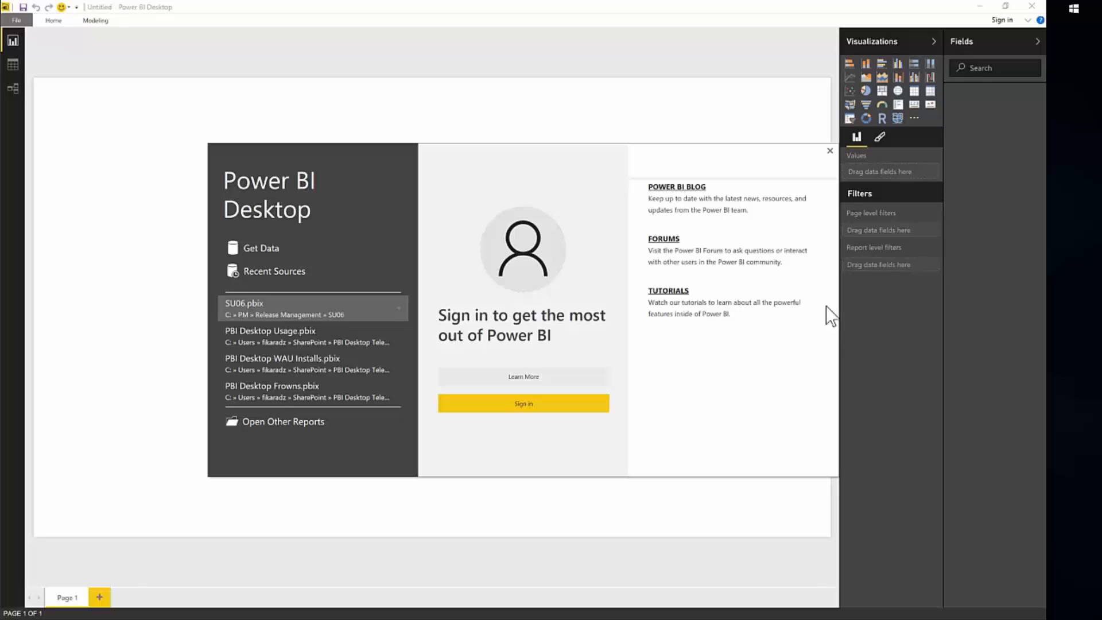
Sign in to the Power BI account from the start screen.
{"action": "left_click", "coordinate": [597, 401]}
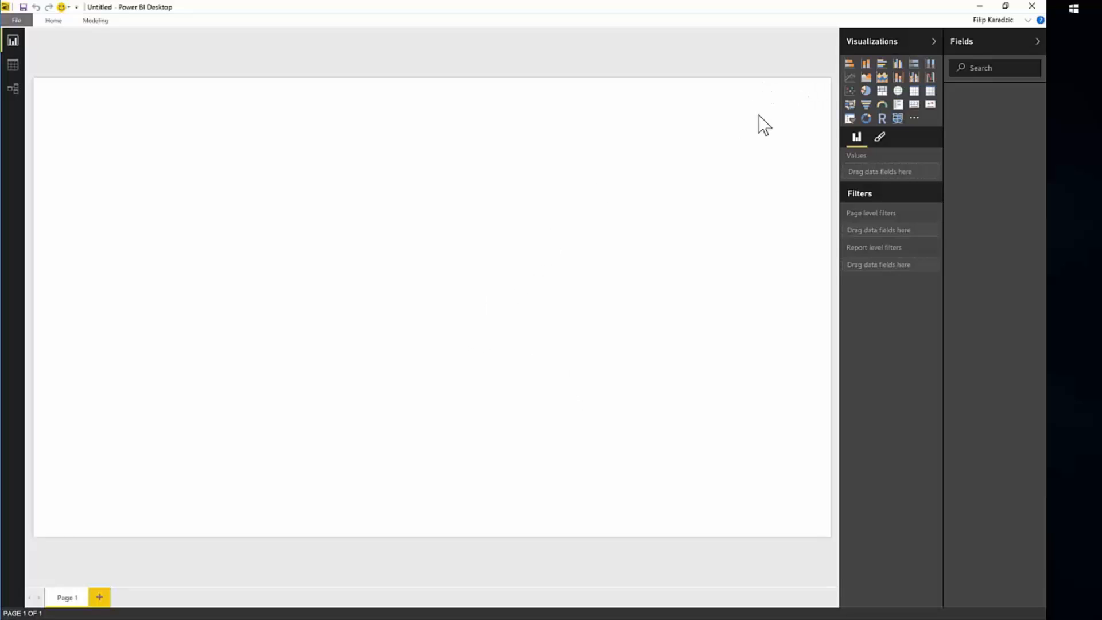
{"action": "left_click", "coordinate": [1004, 23]}
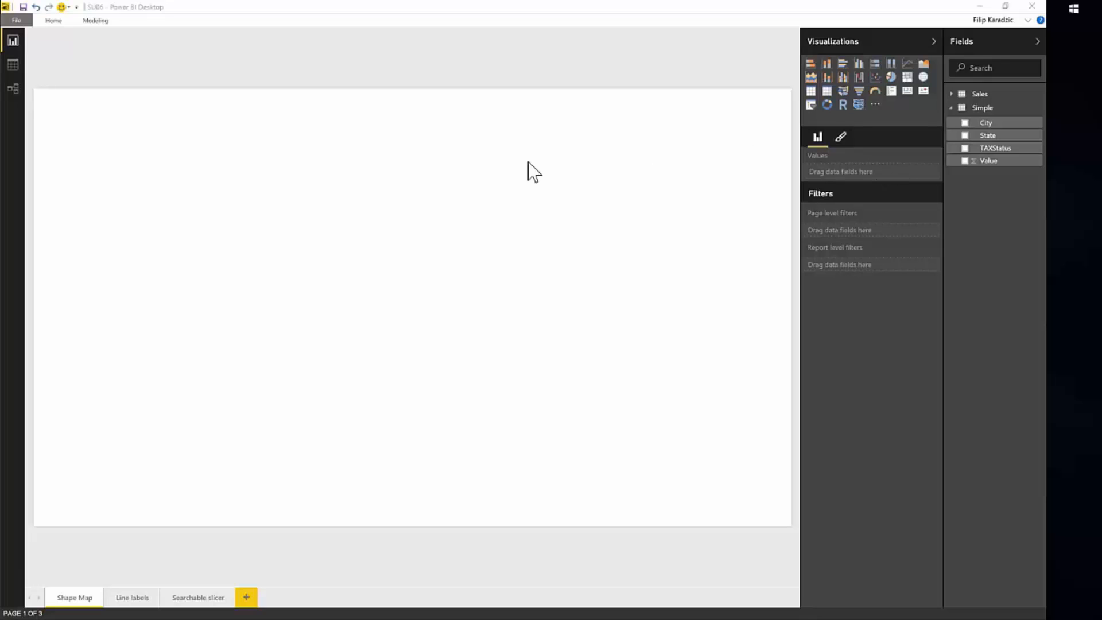
Check the Shape Map Visual entry among the global preview features in the options, and leave without changing anything.
{"action": "left_click", "coordinate": [16, 24]}
{"action": "left_click", "coordinate": [16, 21]}
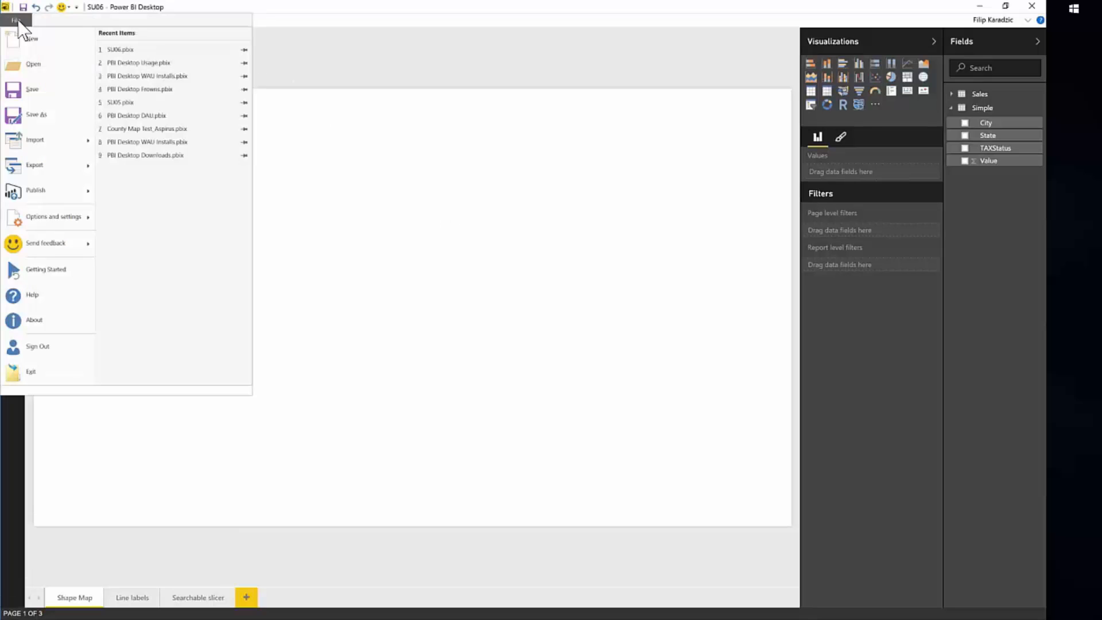
{"action": "mouse_move", "coordinate": [57, 217]}
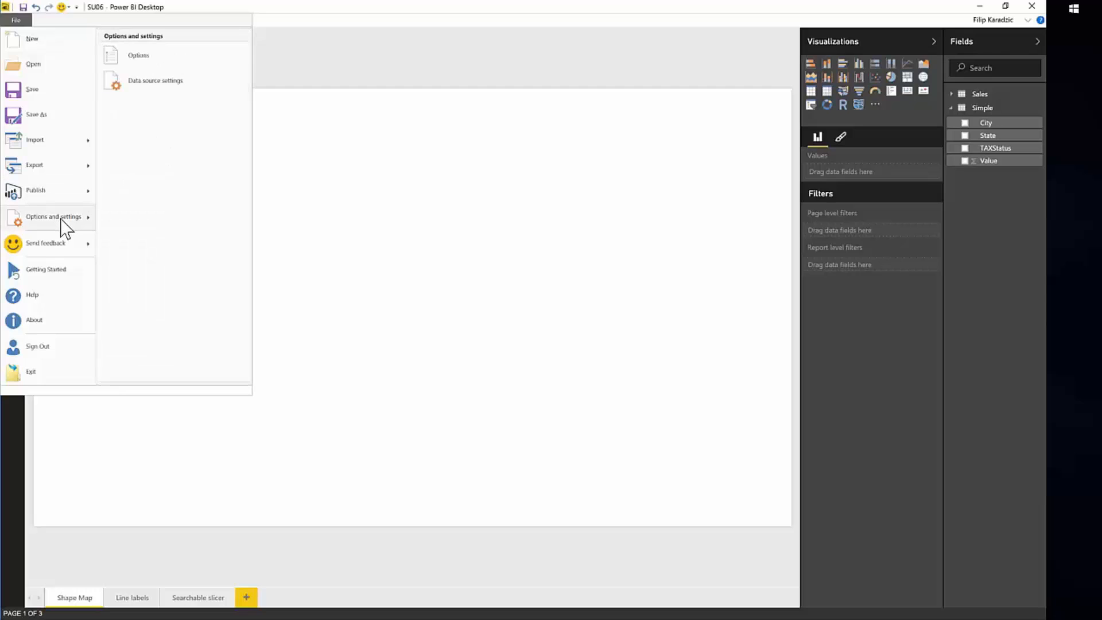
{"action": "left_click", "coordinate": [168, 80]}
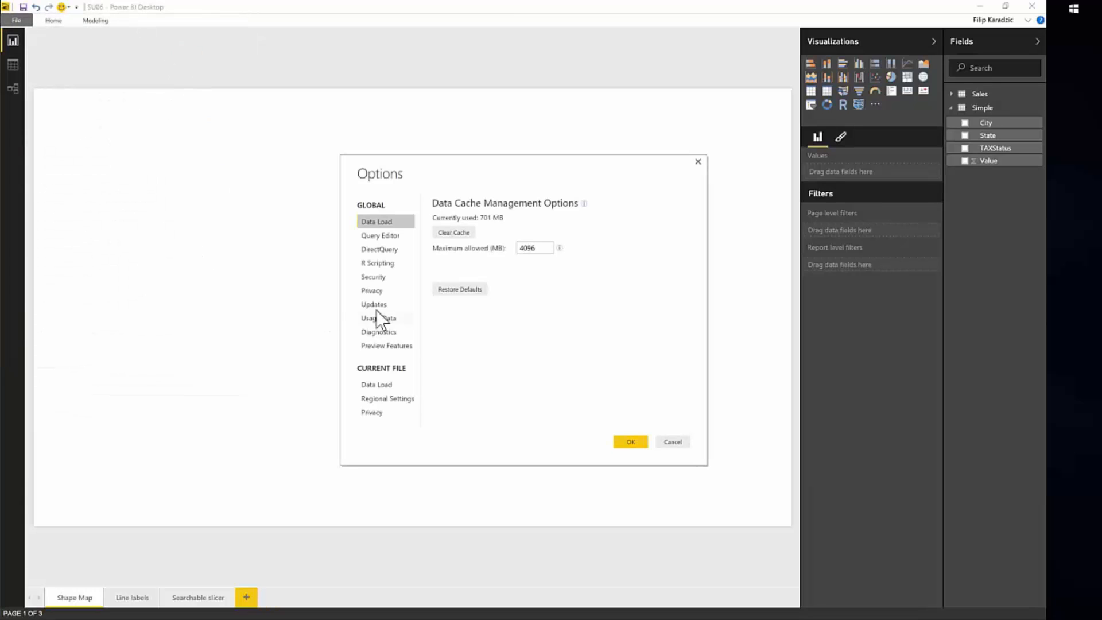
{"action": "left_click", "coordinate": [403, 346]}
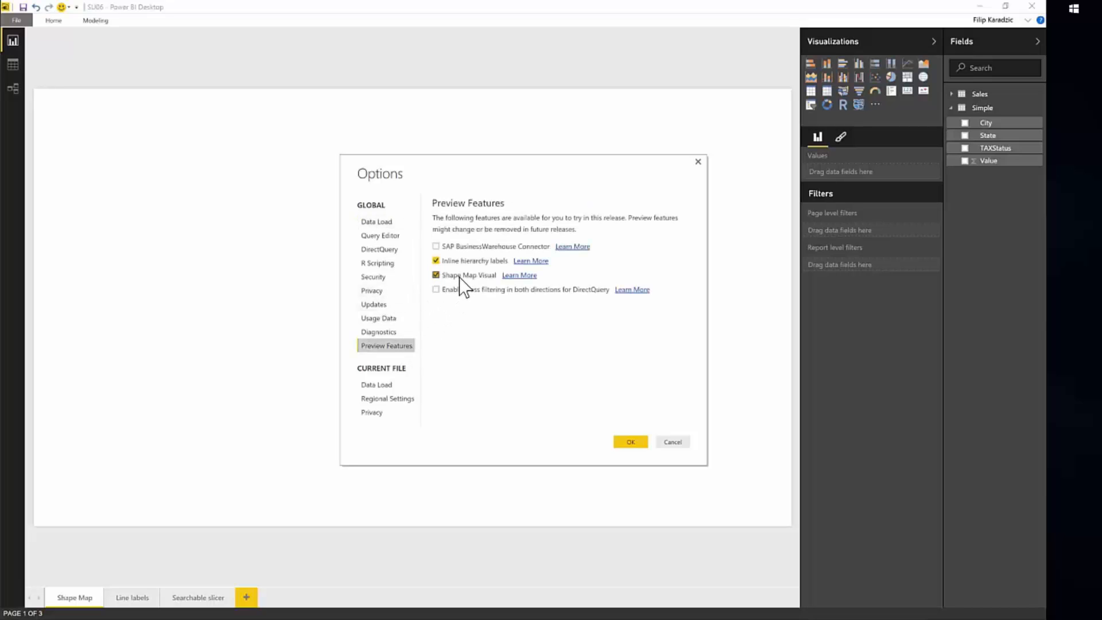
{"action": "left_click", "coordinate": [683, 440]}
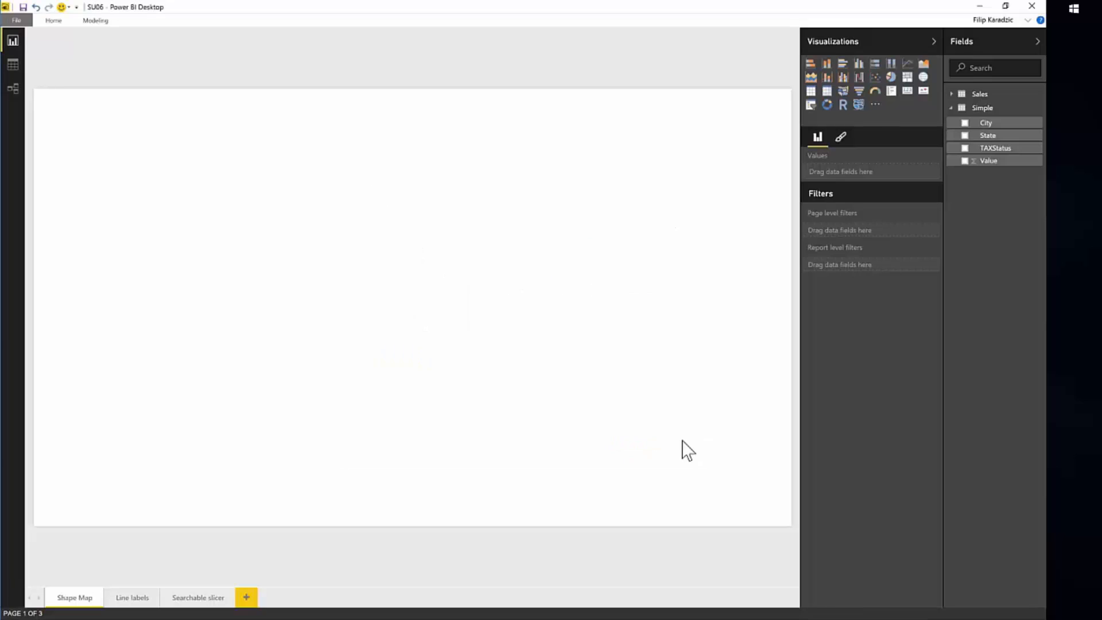
Add a shape map visual to the Shape Map page with State as its location and Value as its values.
{"action": "left_click", "coordinate": [859, 106]}
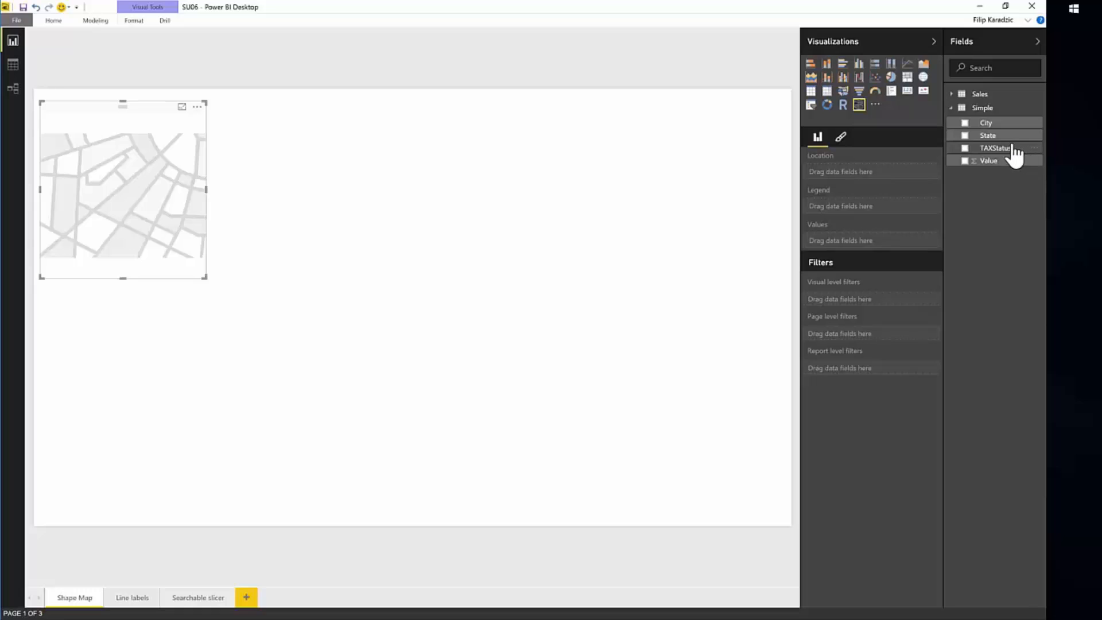
{"action": "left_click_drag", "start_coordinate": [1011, 137], "coordinate": [904, 178]}
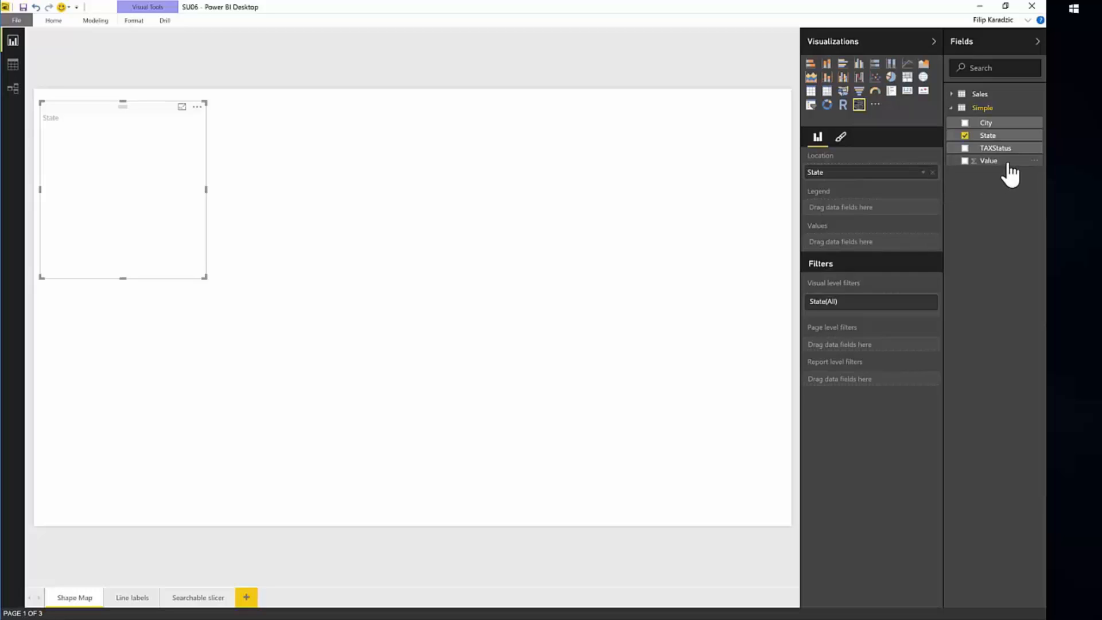
{"action": "left_click_drag", "start_coordinate": [1005, 166], "coordinate": [877, 250]}
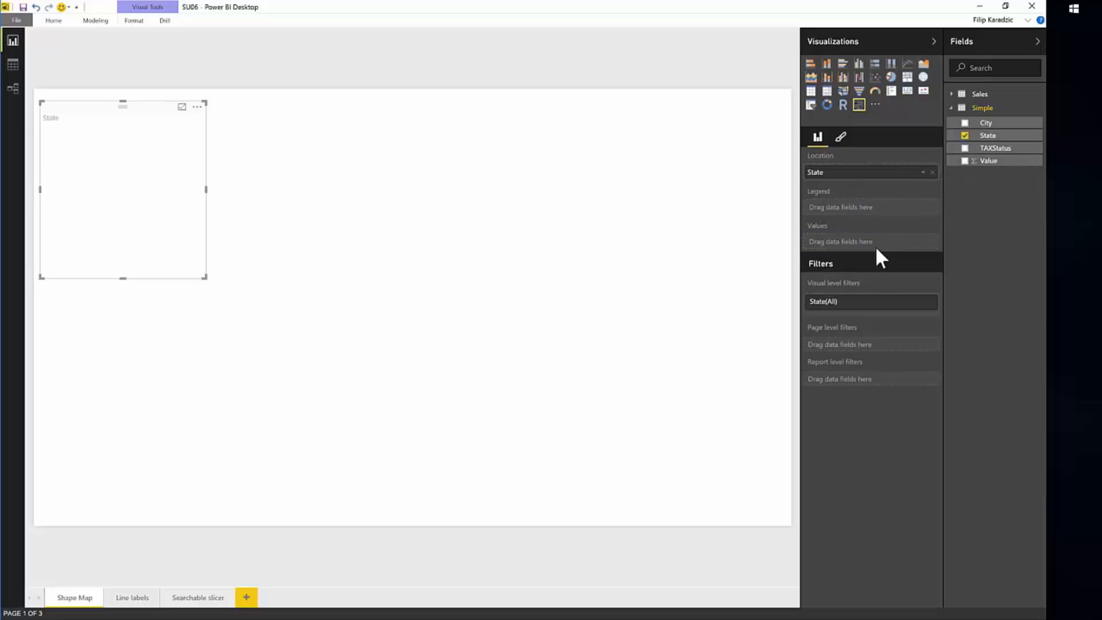
{"action": "left_click_drag", "start_coordinate": [1003, 162], "coordinate": [870, 247]}
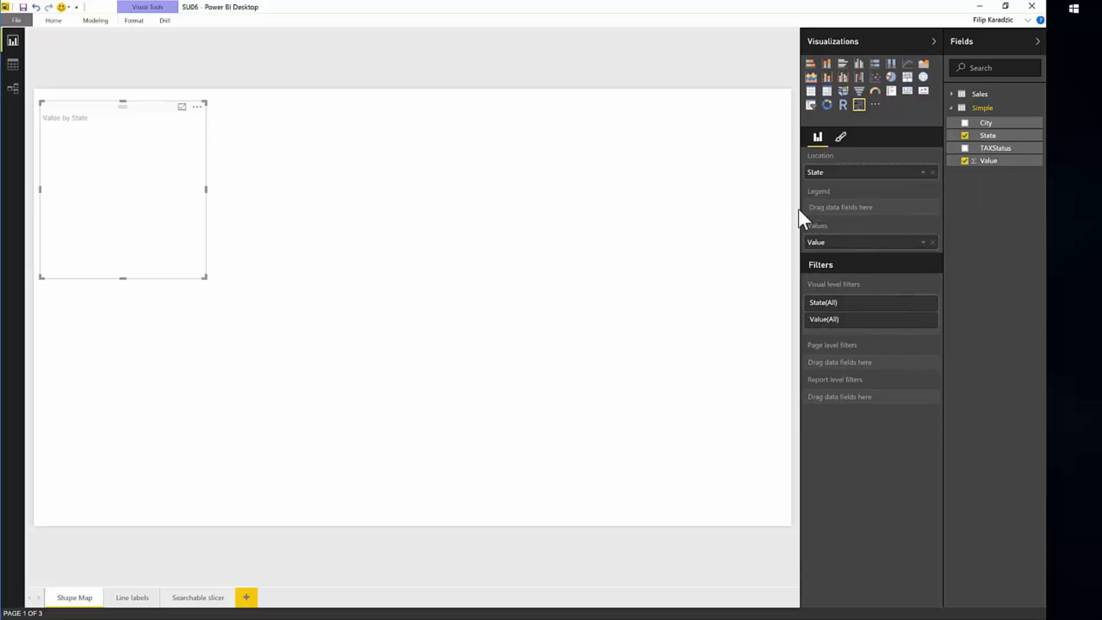
Set the shape map's standard map to USA: states and enlarge the visual to fill most of the page.
{"action": "left_click", "coordinate": [840, 138]}
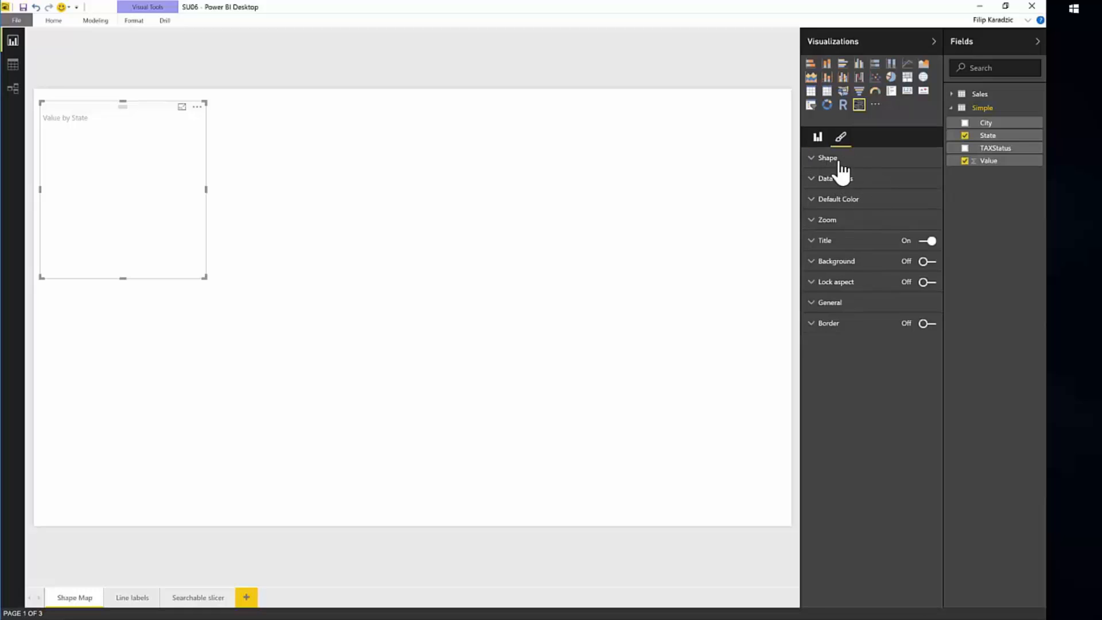
{"action": "left_click", "coordinate": [822, 161]}
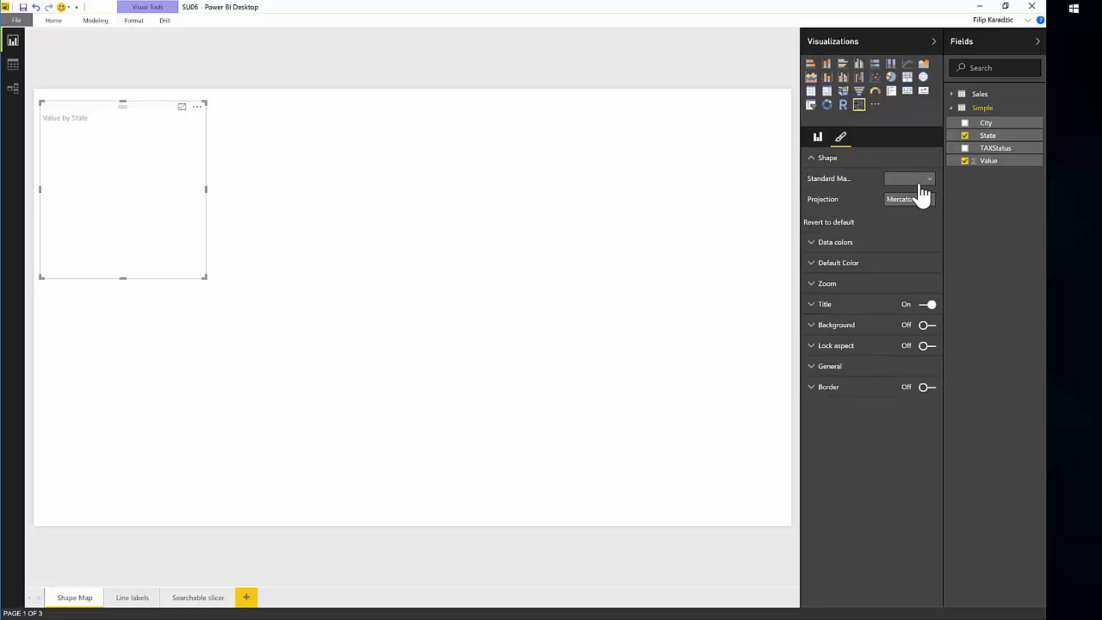
{"action": "left_click", "coordinate": [930, 183]}
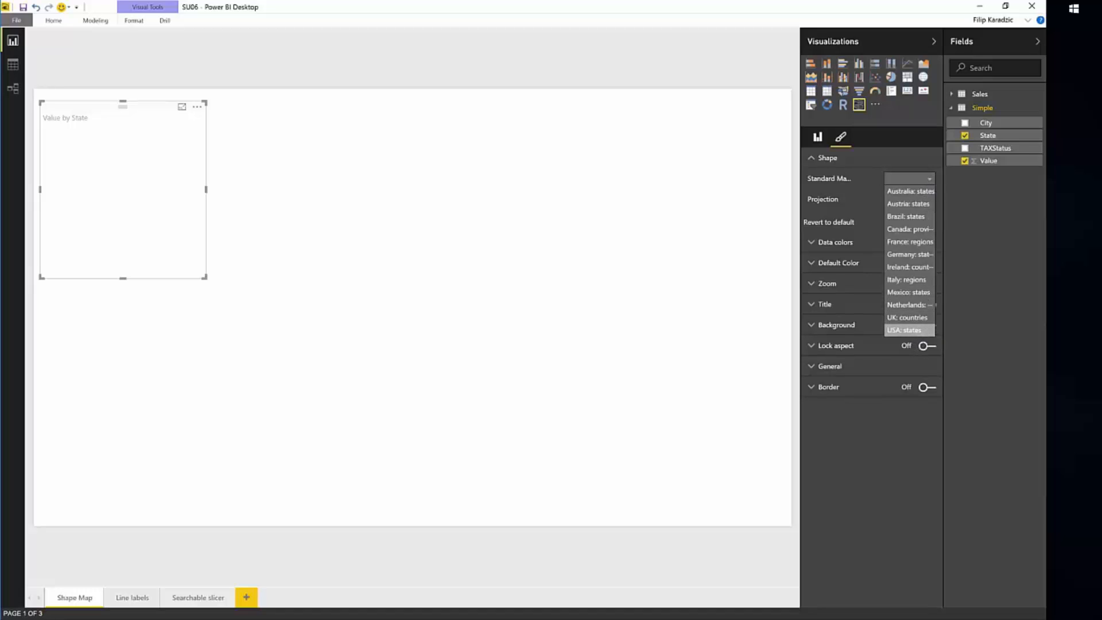
{"action": "left_click", "coordinate": [924, 332]}
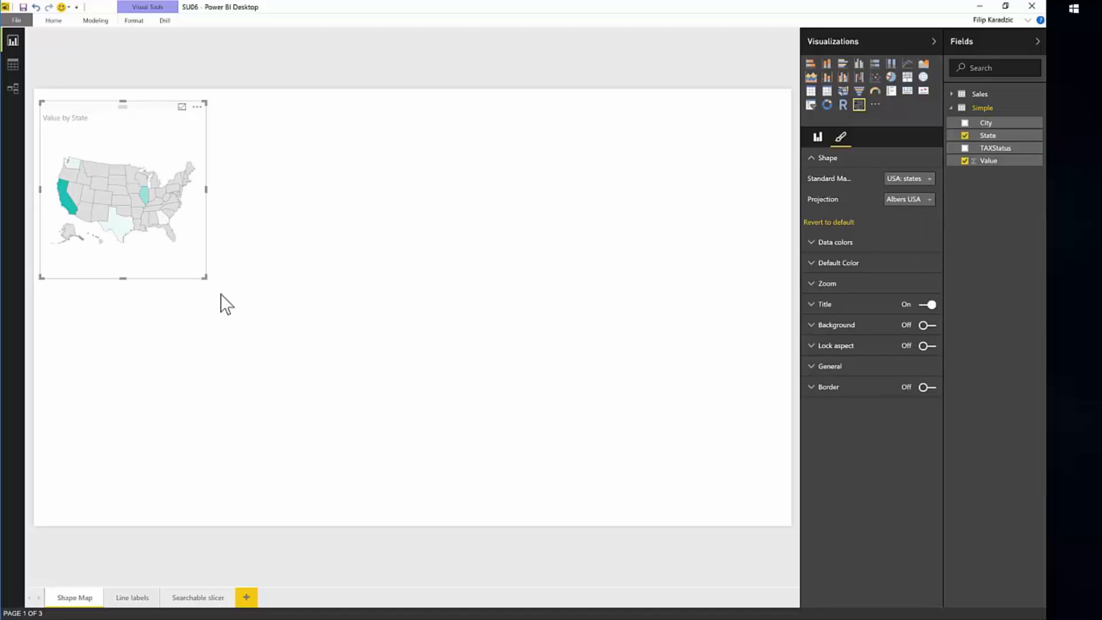
{"action": "left_click_drag", "start_coordinate": [409, 384], "coordinate": [685, 488]}
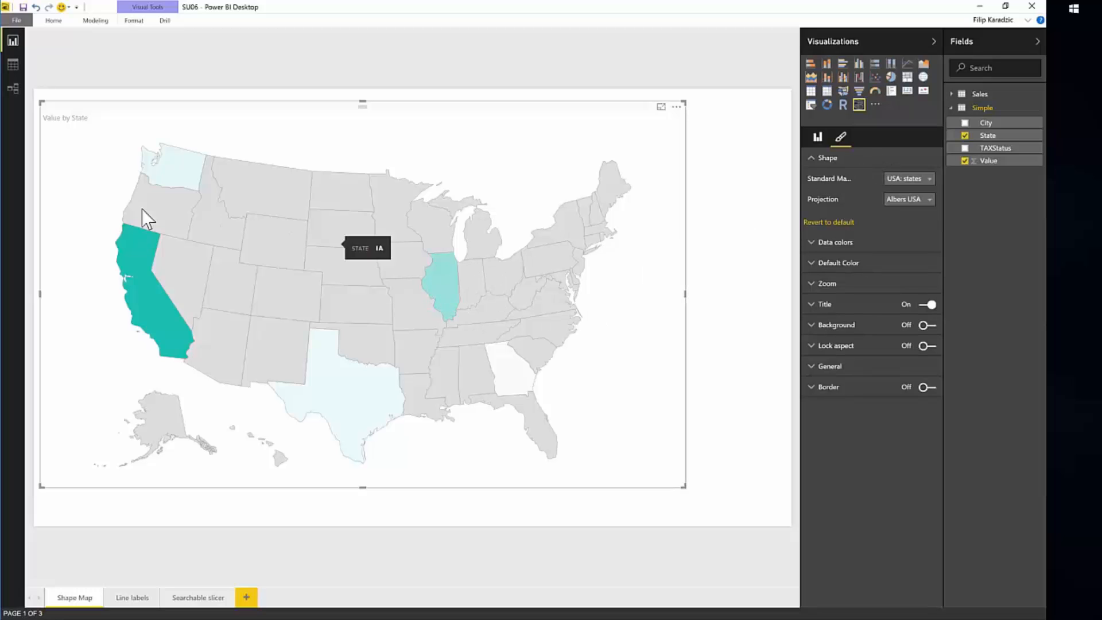
Turn on diverging data colors for the shape map and set the minimum color to yellow.
{"action": "mouse_move", "coordinate": [134, 296]}
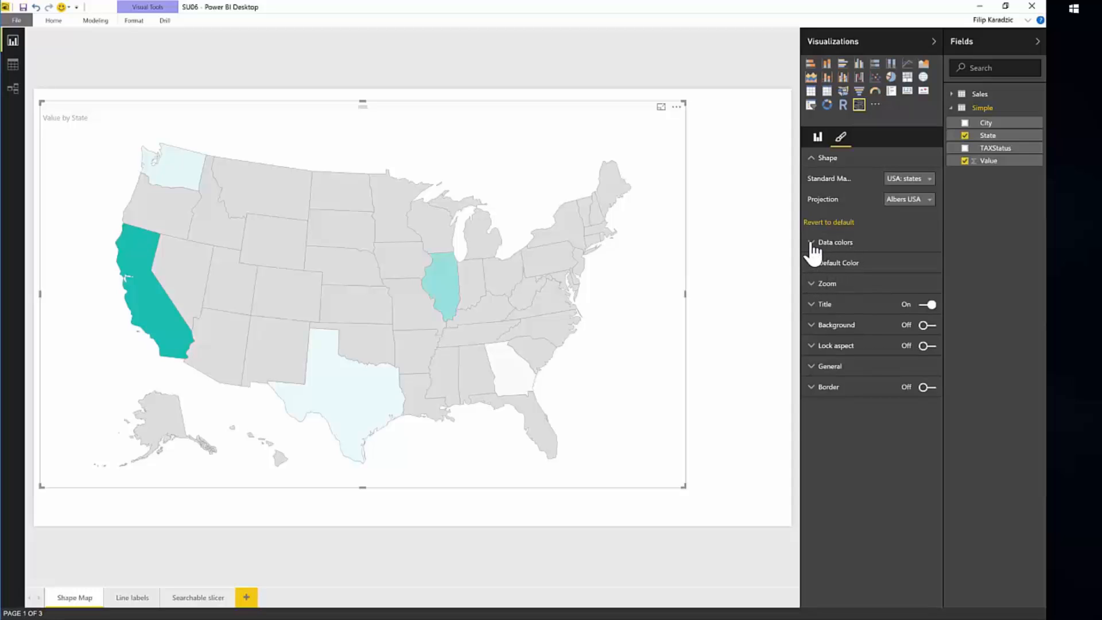
{"action": "left_click", "coordinate": [812, 243]}
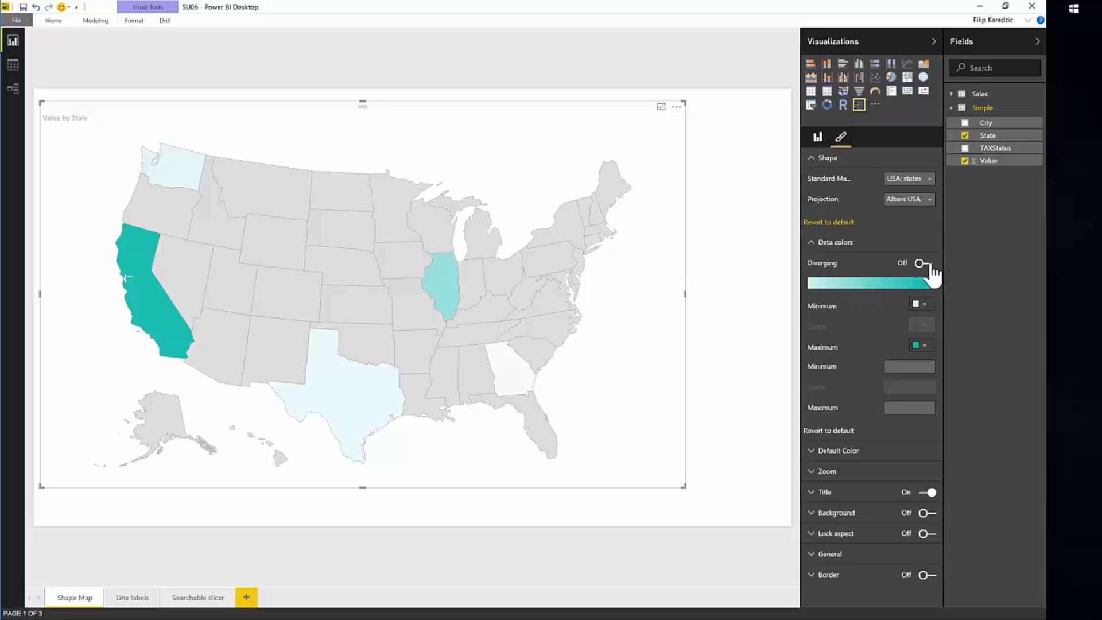
{"action": "left_click", "coordinate": [930, 266]}
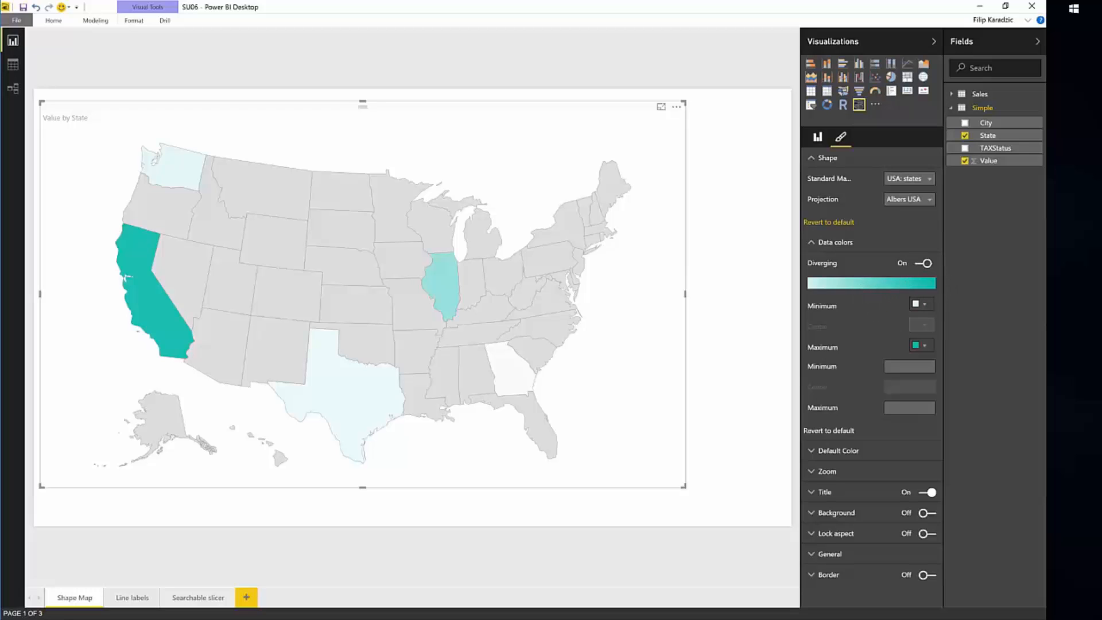
{"action": "left_click", "coordinate": [922, 304]}
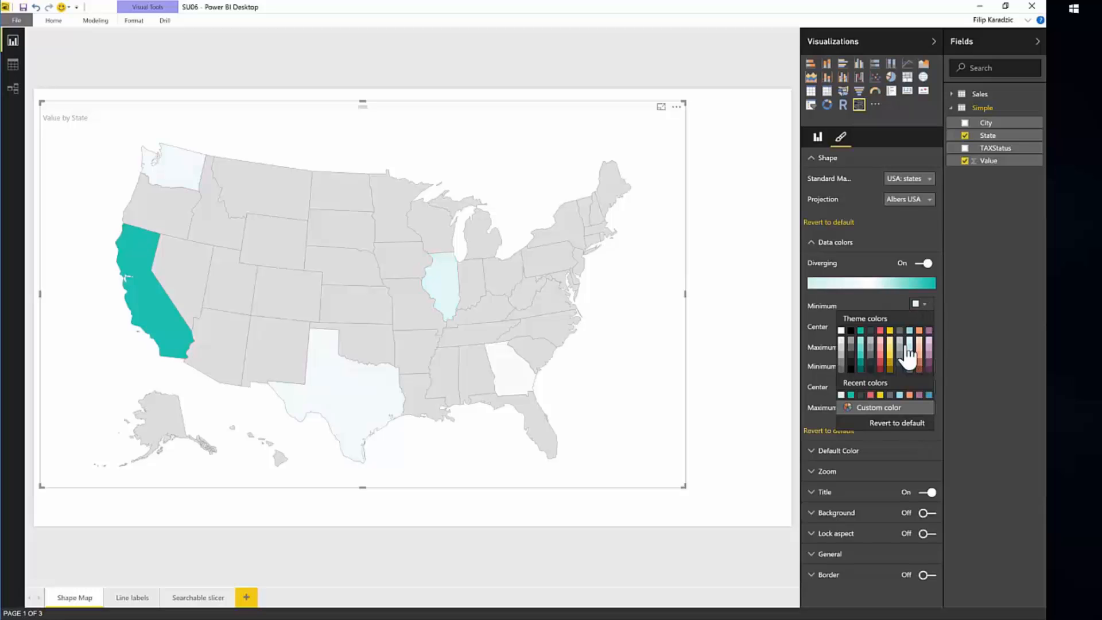
{"action": "left_click", "coordinate": [890, 332]}
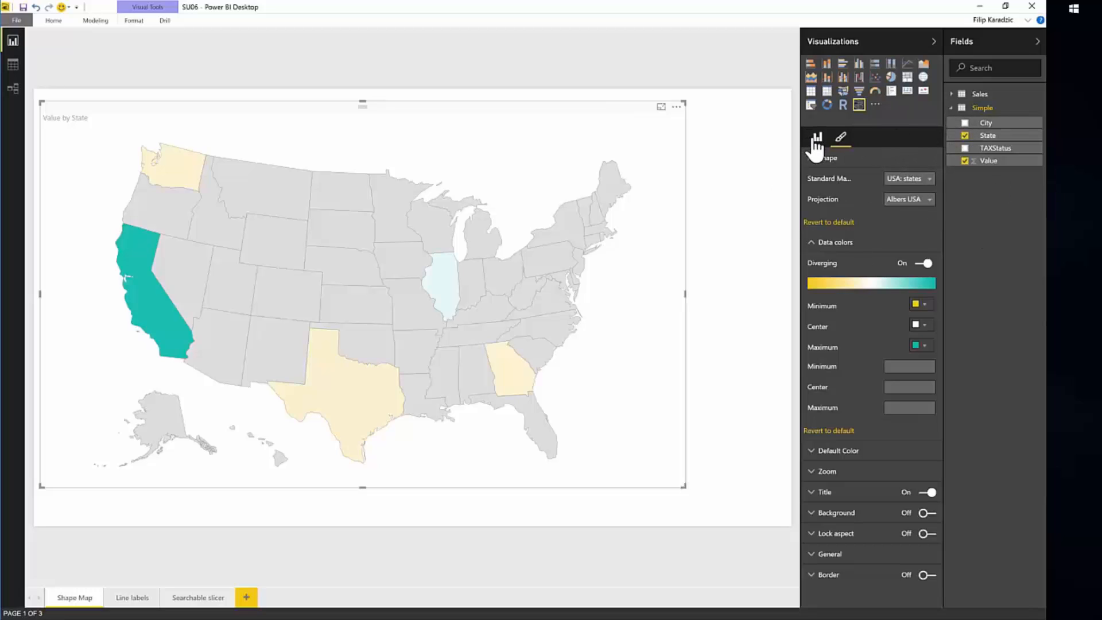
Add the TAXStatus field to the shape map's legend and open the visual's formatting settings.
{"action": "left_click", "coordinate": [818, 137]}
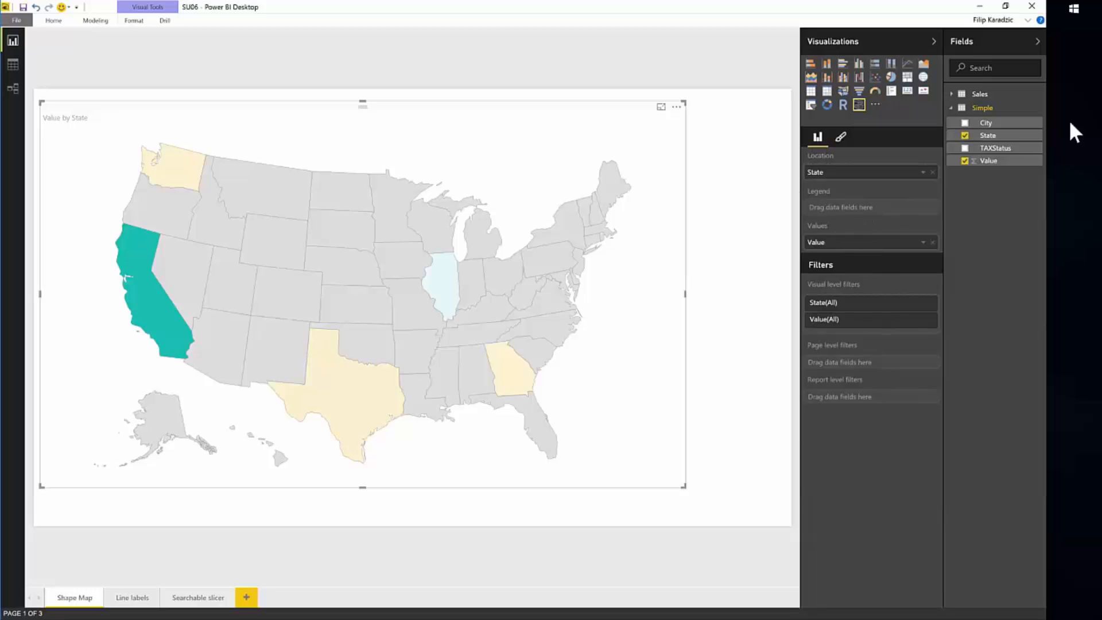
{"action": "left_click_drag", "start_coordinate": [1013, 159], "coordinate": [902, 219]}
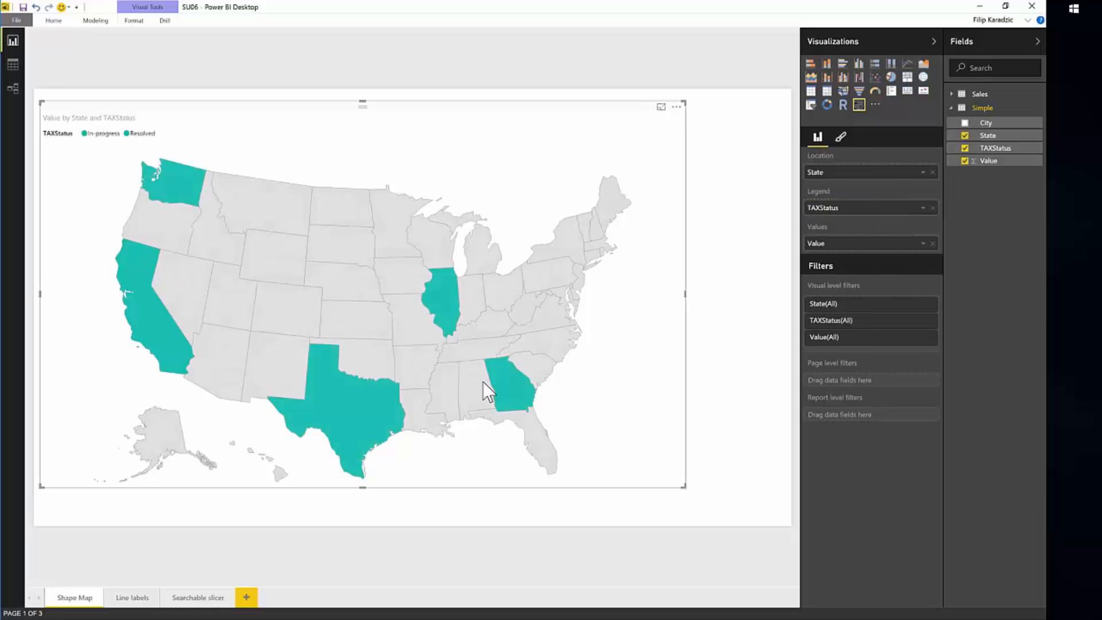
{"action": "left_click", "coordinate": [841, 141]}
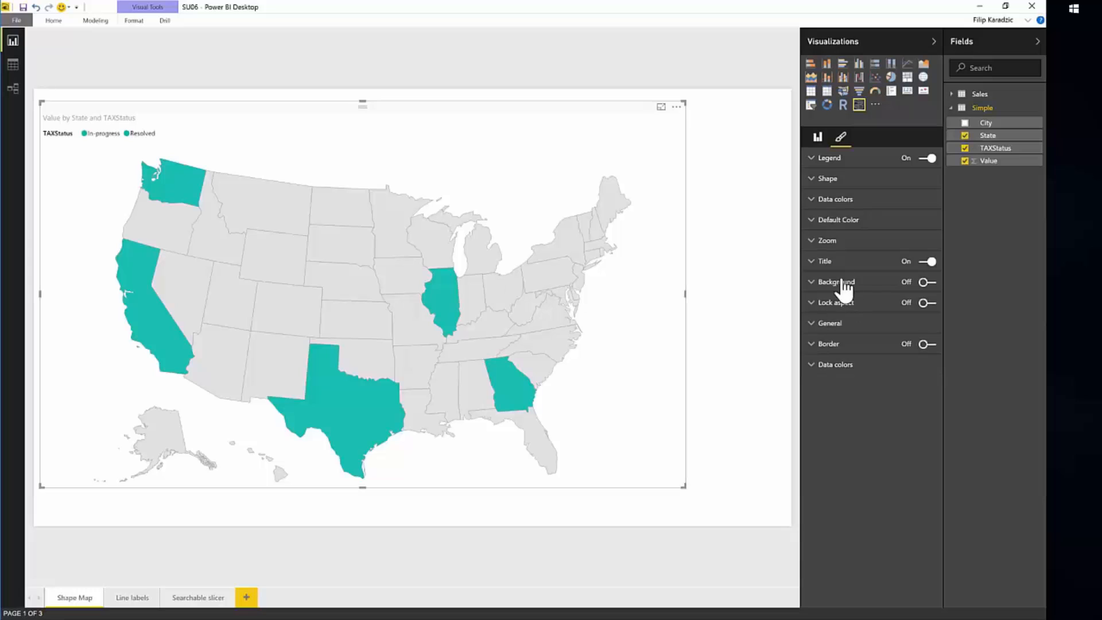
{"action": "left_click", "coordinate": [862, 223]}
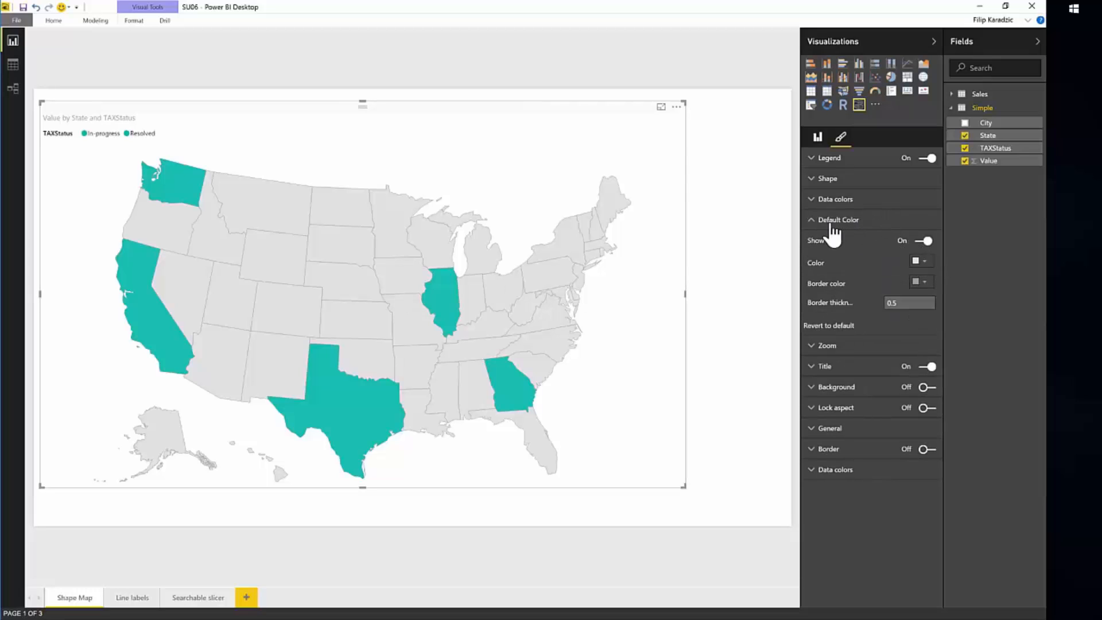
{"action": "left_click", "coordinate": [810, 224]}
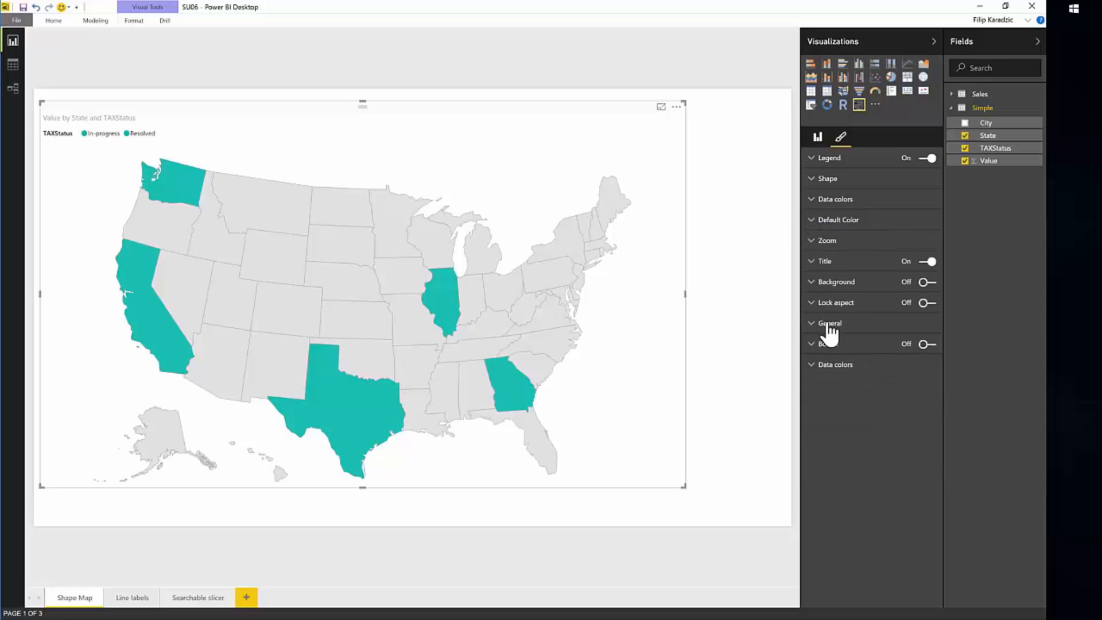
{"action": "left_click", "coordinate": [828, 220]}
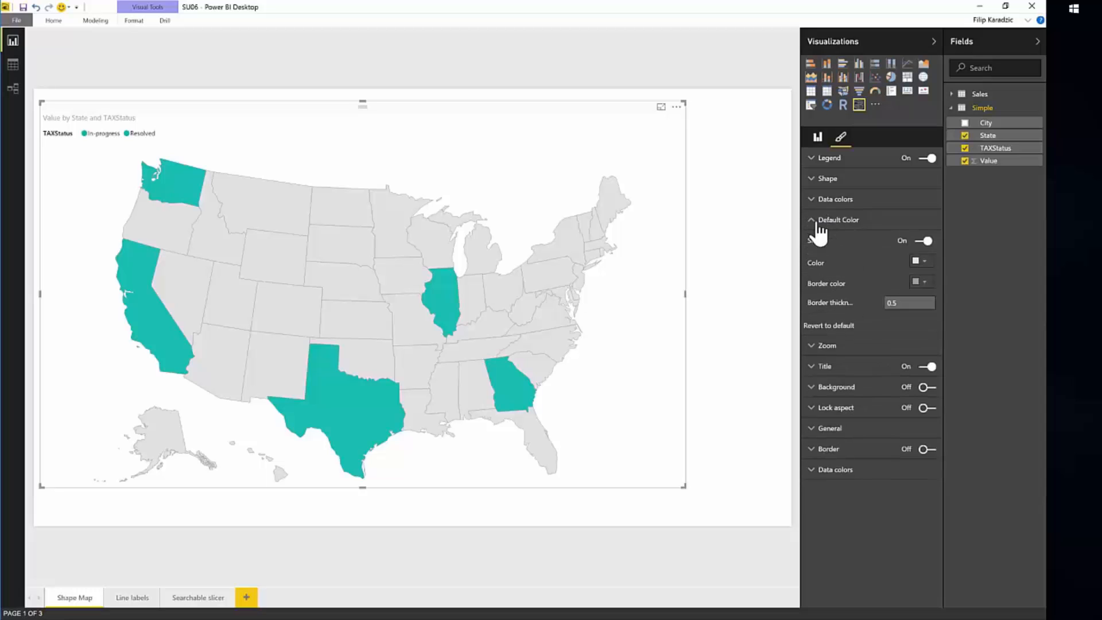
{"action": "left_click", "coordinate": [924, 261]}
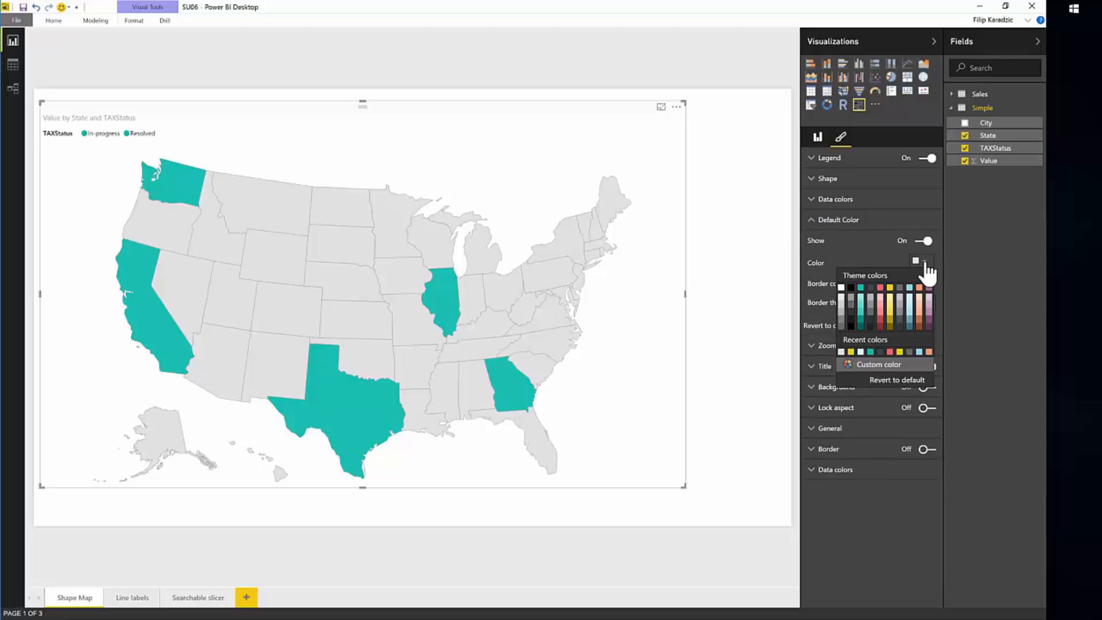
{"action": "left_click", "coordinate": [811, 219]}
Pick a different data color for the In-progress status on the shape map.
{"action": "left_click", "coordinate": [811, 199]}
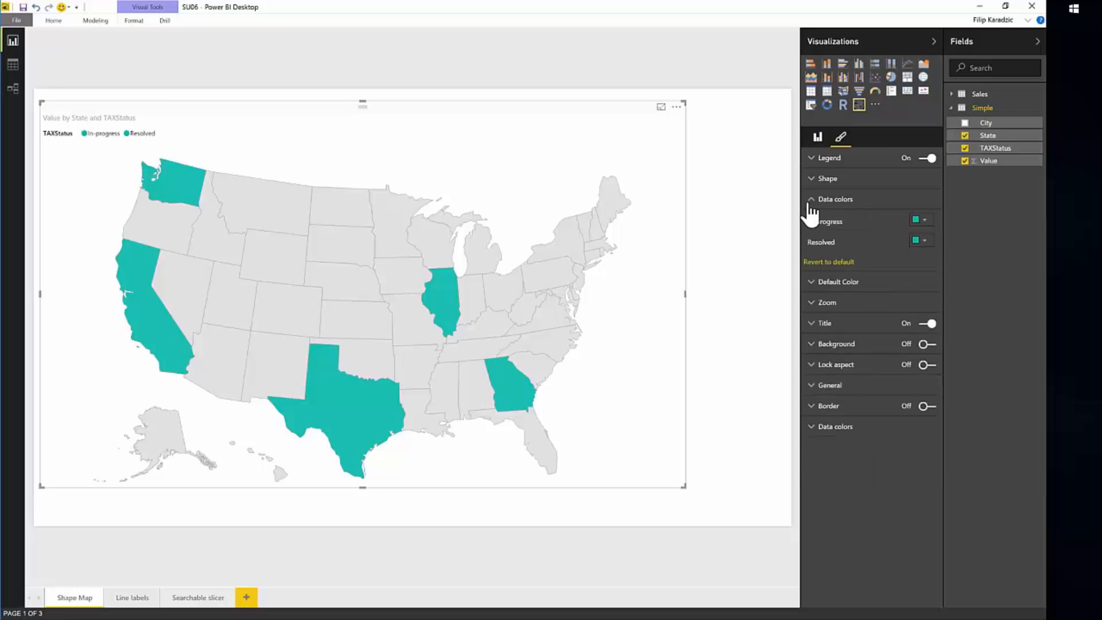
{"action": "left_click", "coordinate": [918, 218]}
{"action": "left_click", "coordinate": [893, 246]}
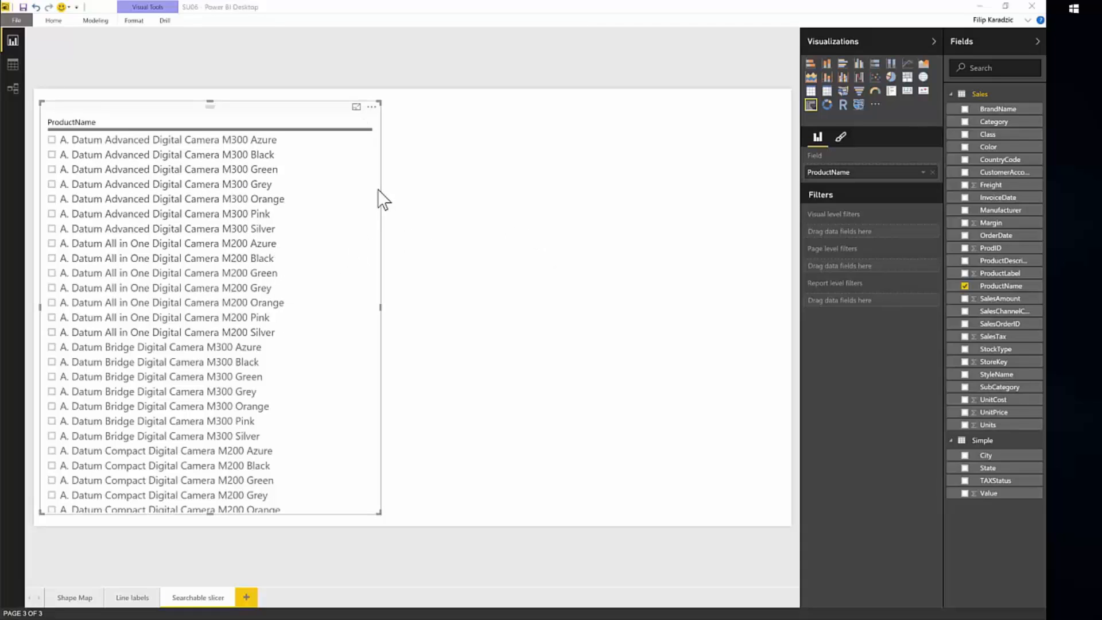
Enable search in the ProductName slicer and filter its items by M300 Black.
{"action": "scroll", "coordinate": [377, 221], "scroll_direction": "down", "scroll_amount": 4}
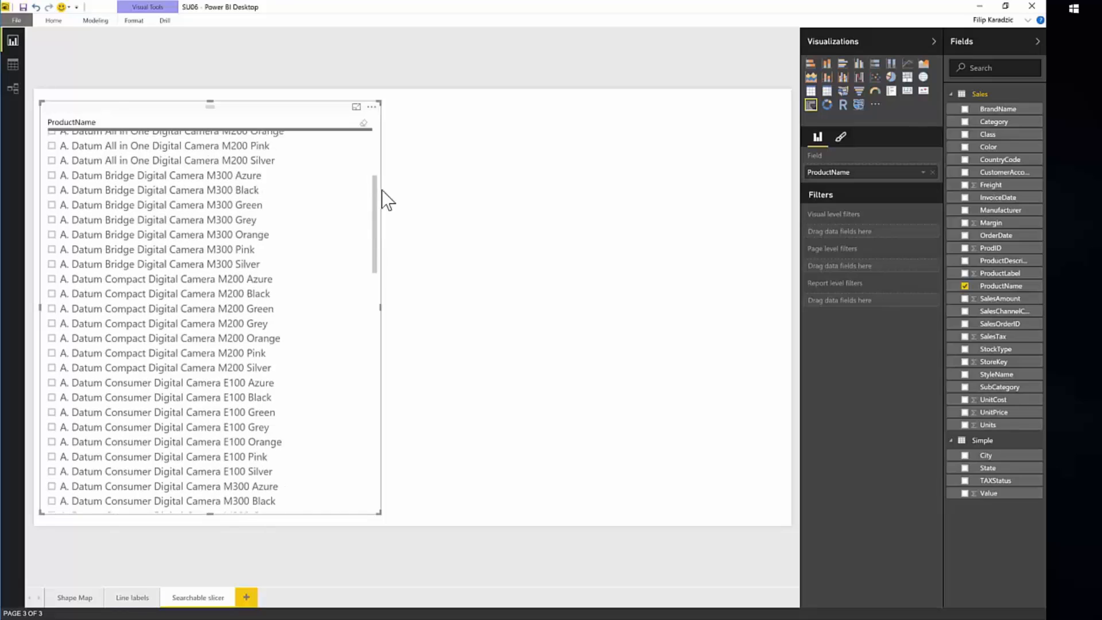
{"action": "scroll", "coordinate": [382, 193], "scroll_direction": "up", "scroll_amount": 4}
{"action": "left_click", "coordinate": [390, 157]}
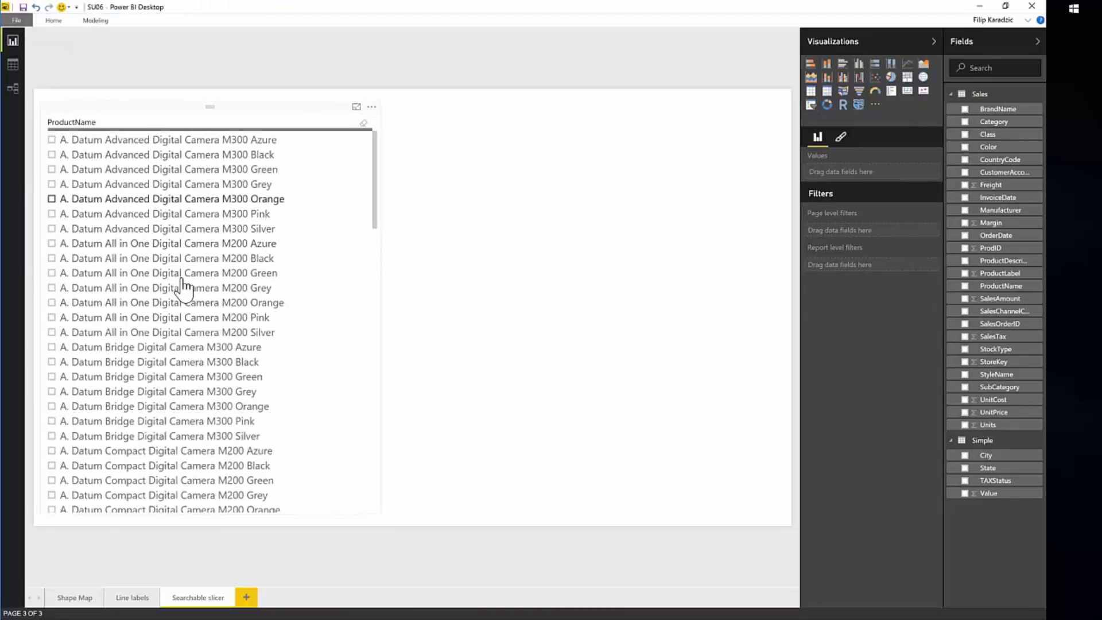
{"action": "left_click", "coordinate": [372, 108]}
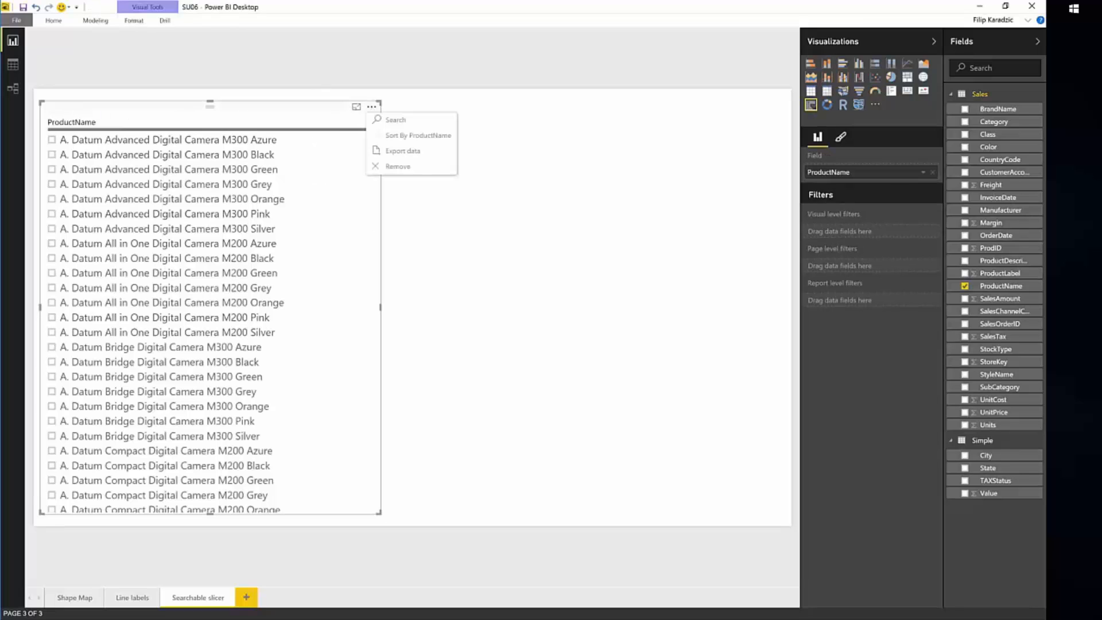
{"action": "left_click", "coordinate": [416, 121]}
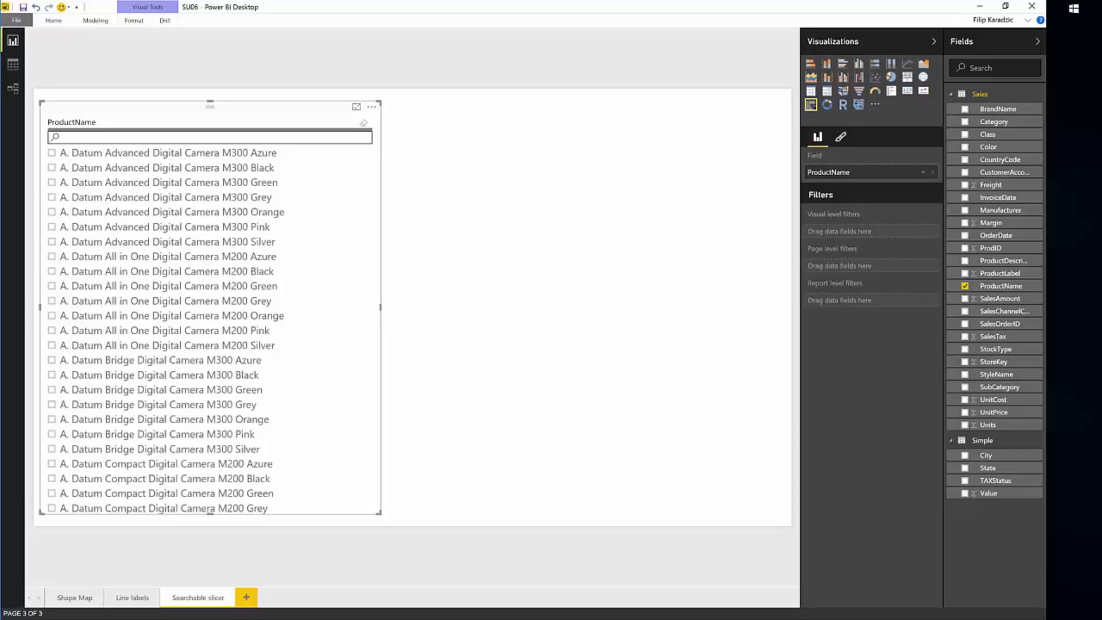
{"action": "type", "text": "M300"}
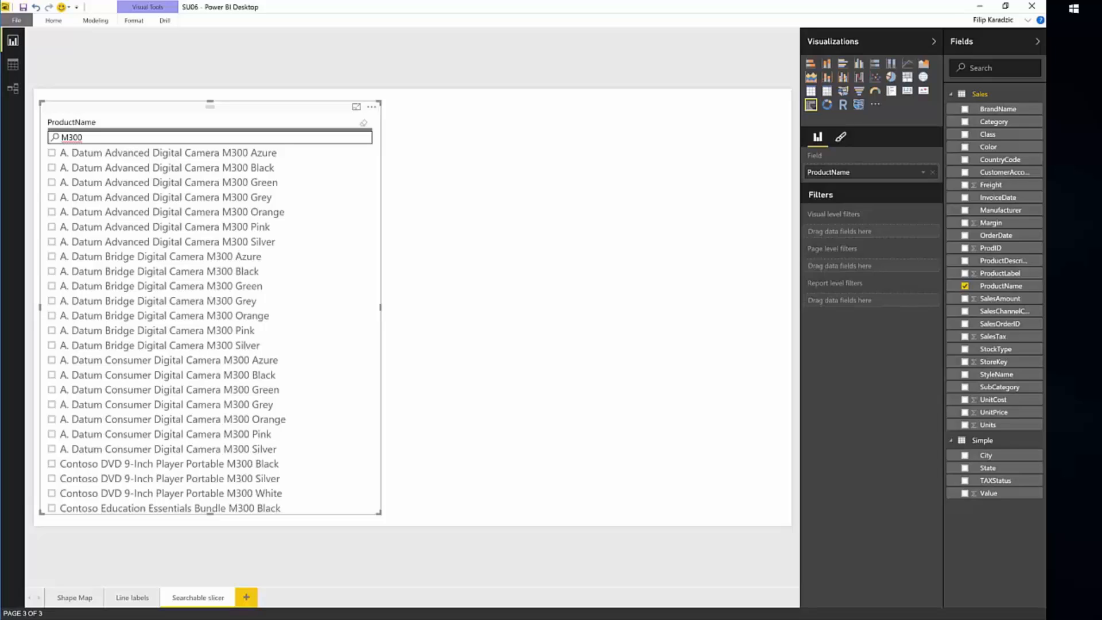
{"action": "type", "text": "Black"}
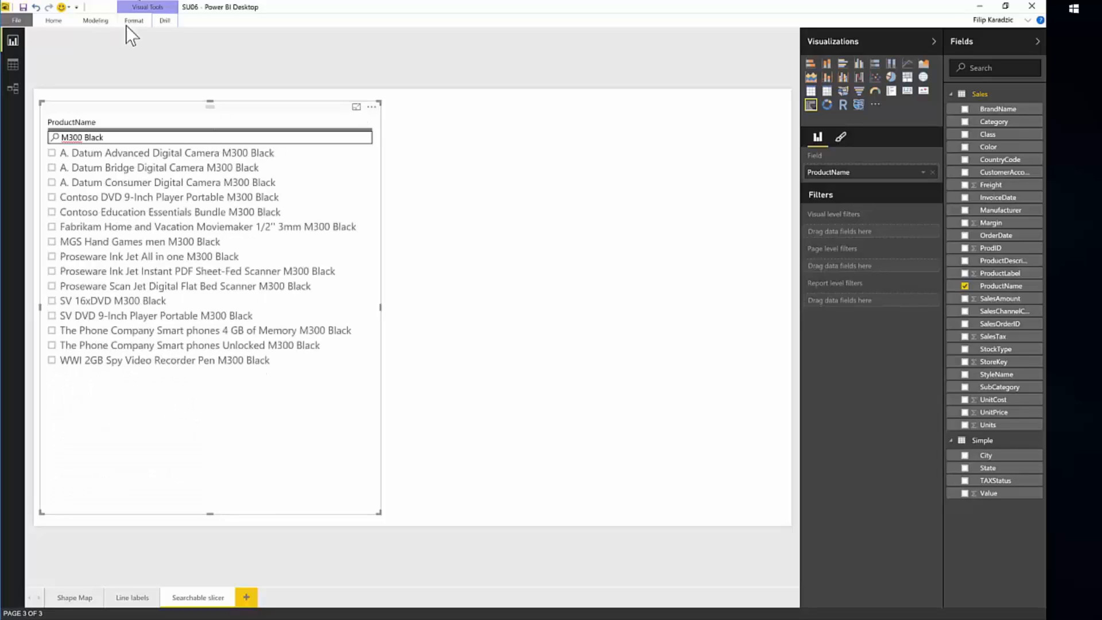
Select the A. Datum Bridge Digital Camera M300 Black and Contoso DVD 9-Inch Player Portable M300 Black items in the ProductName slicer.
{"action": "left_click", "coordinate": [52, 169]}
{"action": "left_click", "coordinate": [51, 197]}
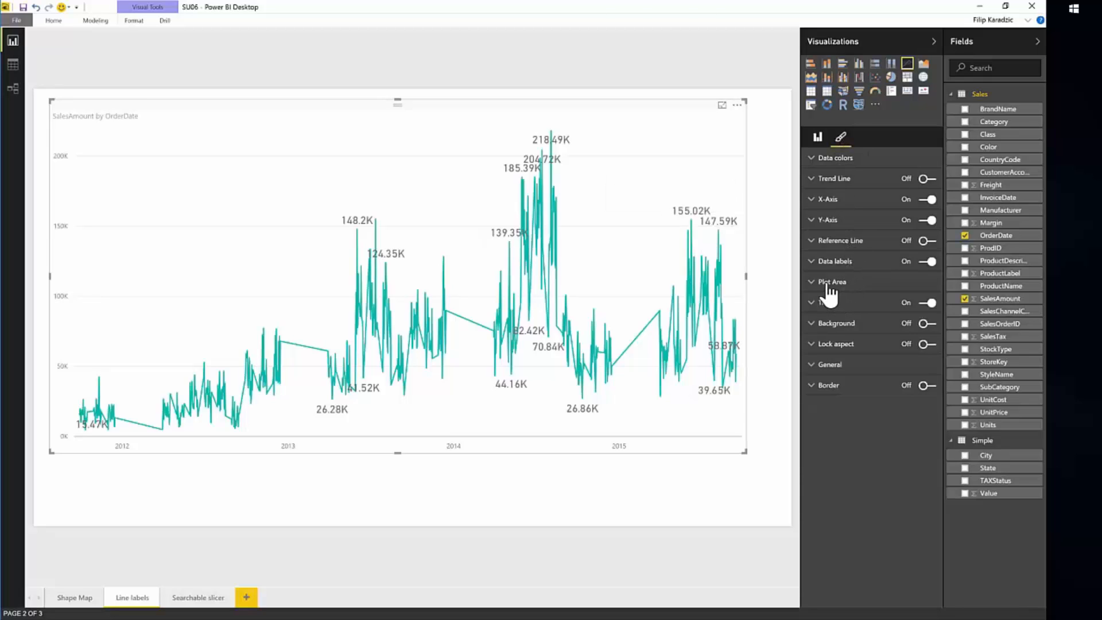
Lower the line chart's data label density to 0%, and raise it to 98%.
{"action": "left_click", "coordinate": [814, 266]}
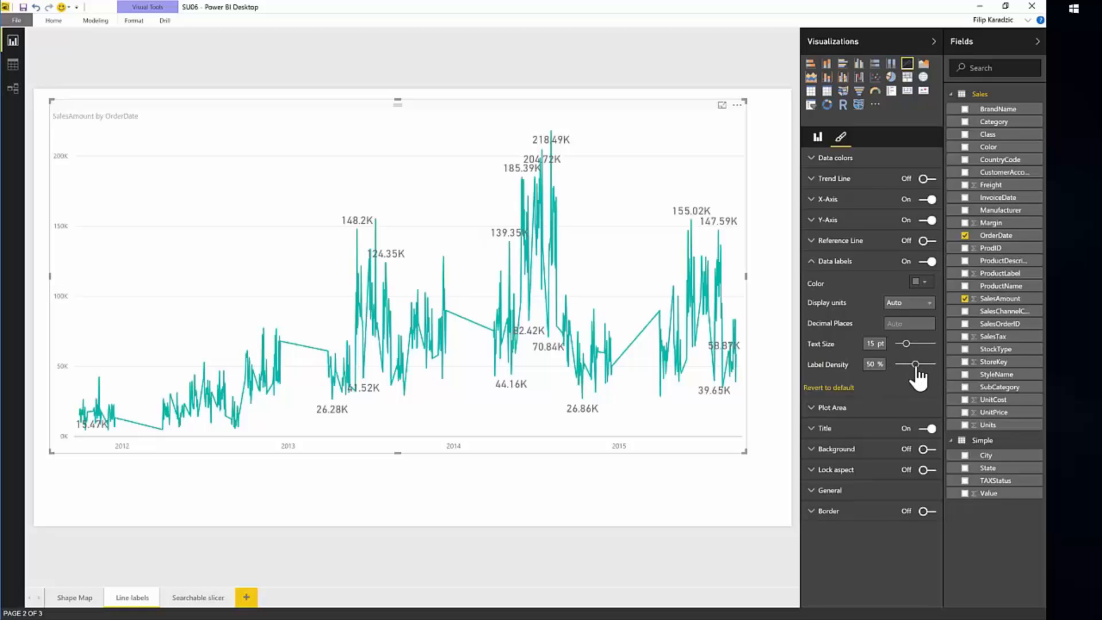
{"action": "left_click_drag", "start_coordinate": [916, 365], "coordinate": [899, 365]}
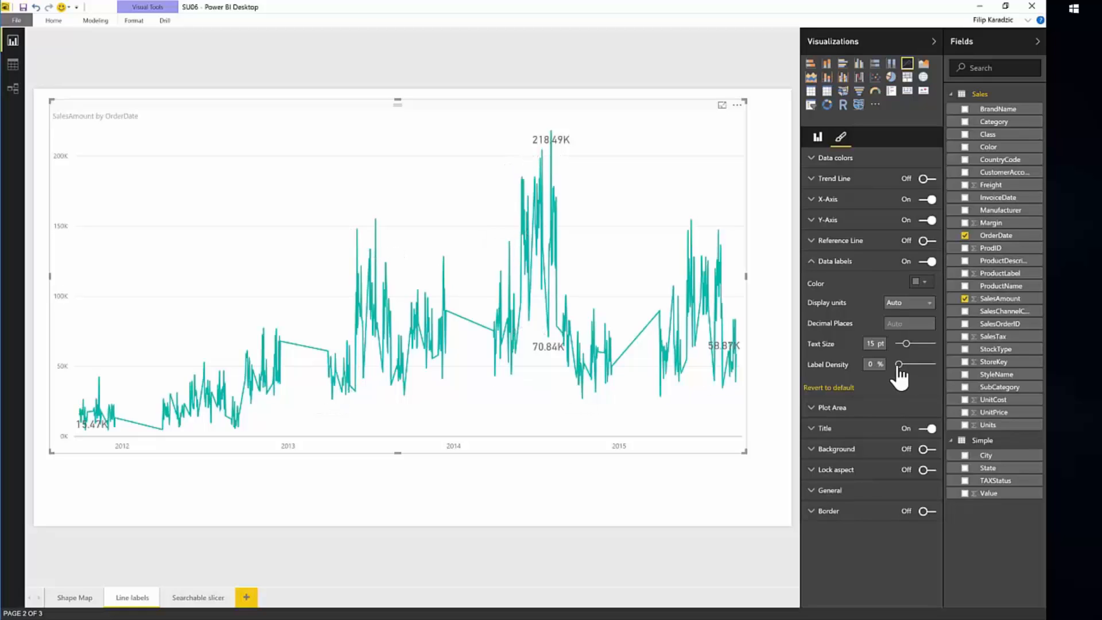
{"action": "left_click_drag", "start_coordinate": [898, 368], "coordinate": [932, 366]}
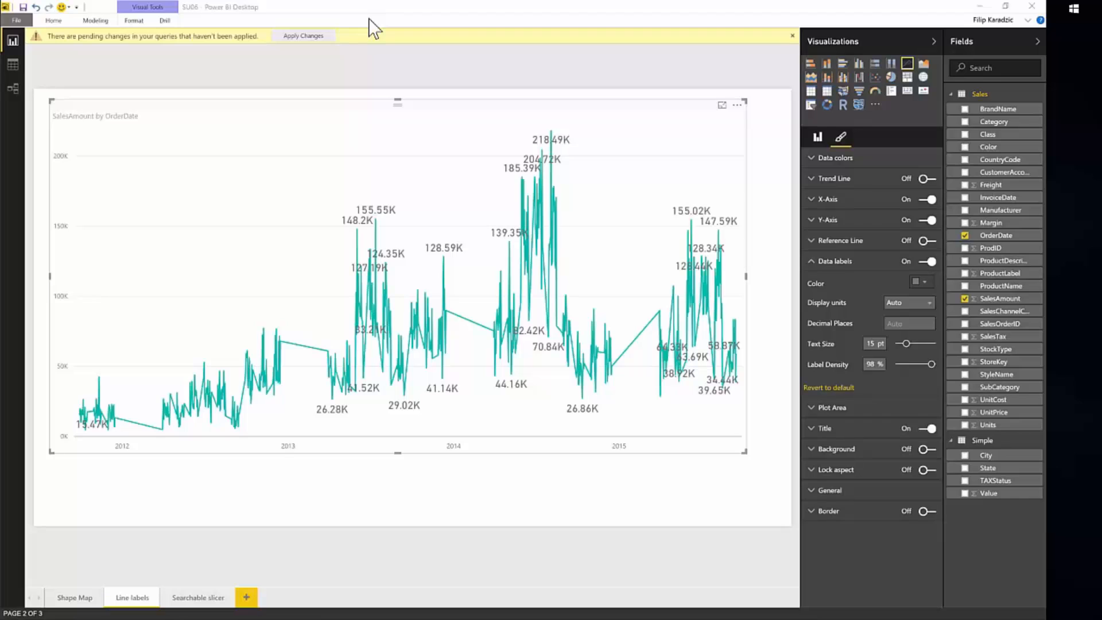
Open the Query Editor and give the Sales query's Changed Type step the description "Setting proper data types.".
{"action": "left_click", "coordinate": [60, 21]}
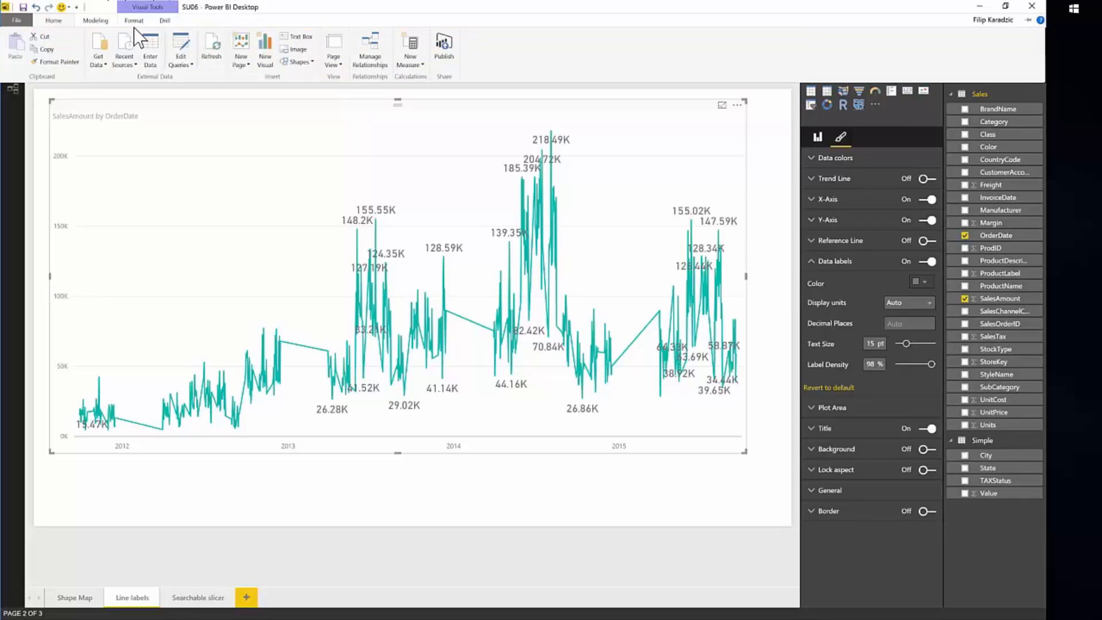
{"action": "left_click", "coordinate": [178, 47]}
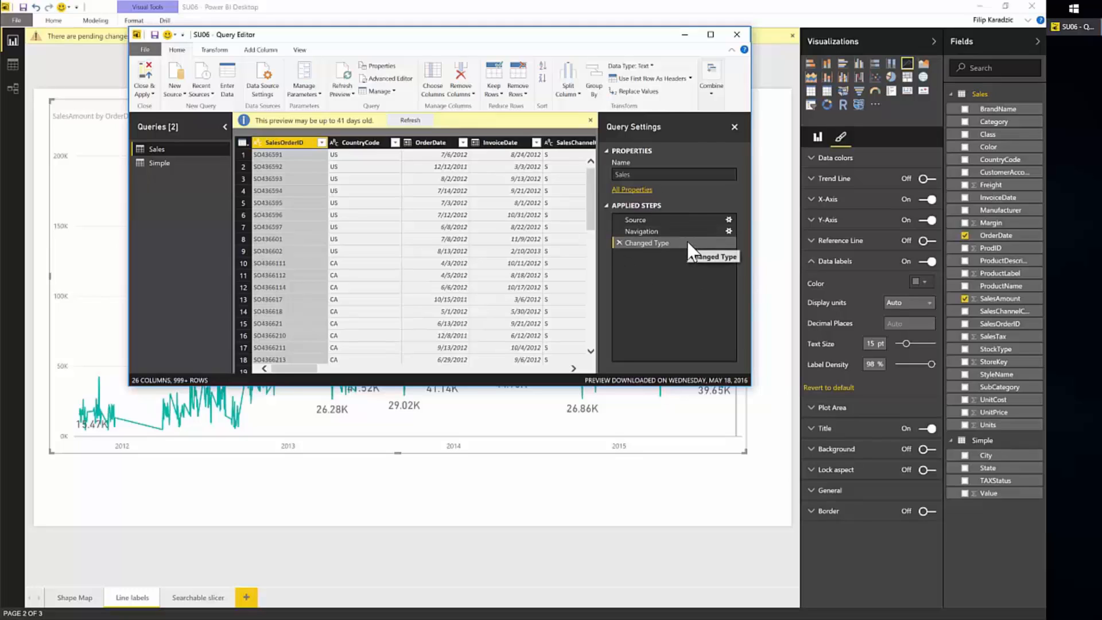
{"action": "right_click", "coordinate": [696, 252]}
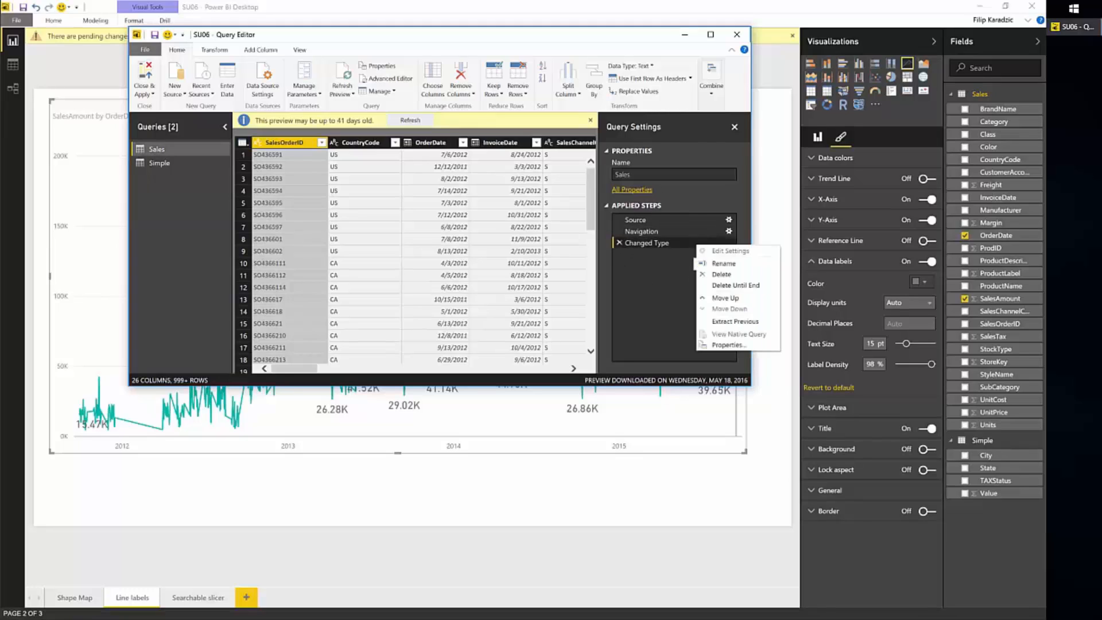
{"action": "left_click", "coordinate": [726, 344]}
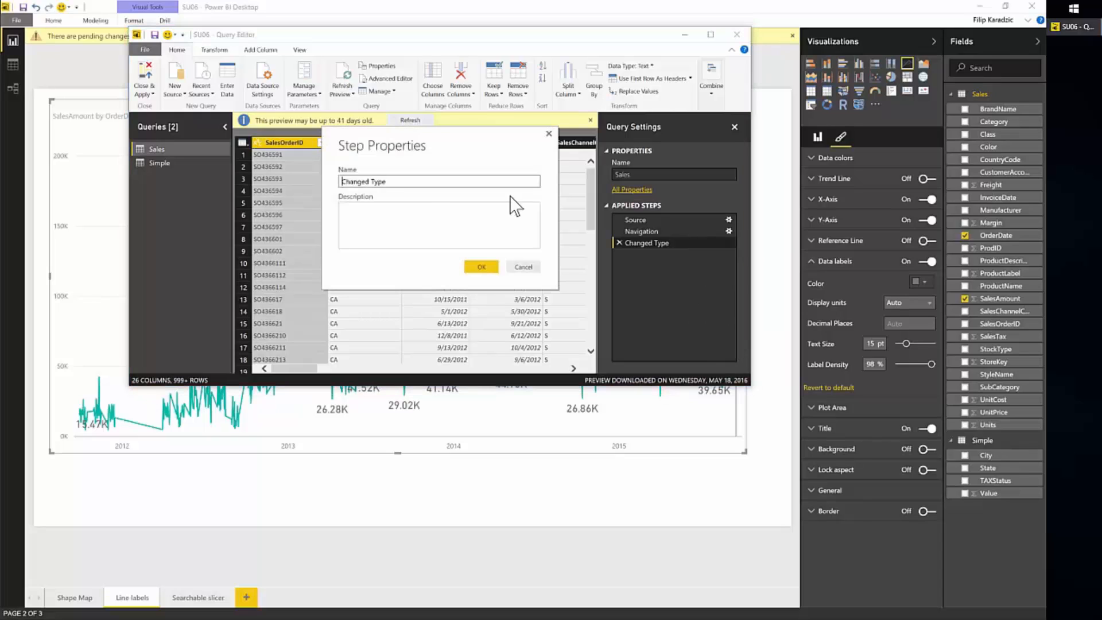
{"action": "left_click", "coordinate": [402, 223]}
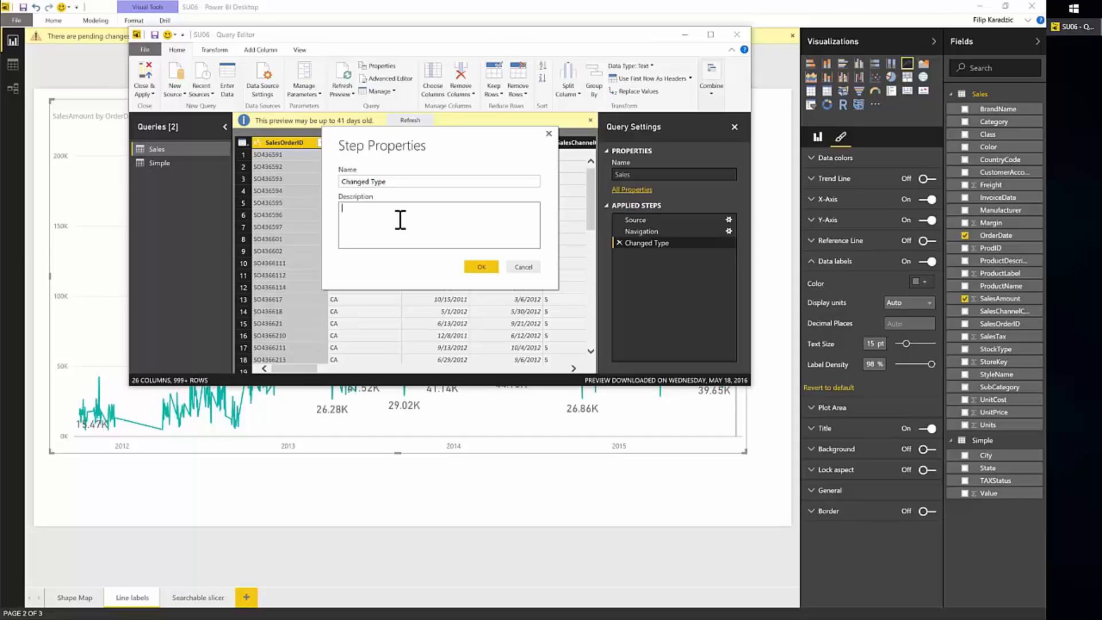
{"action": "type", "text": "Setting proper data types."}
{"action": "left_click", "coordinate": [485, 268]}
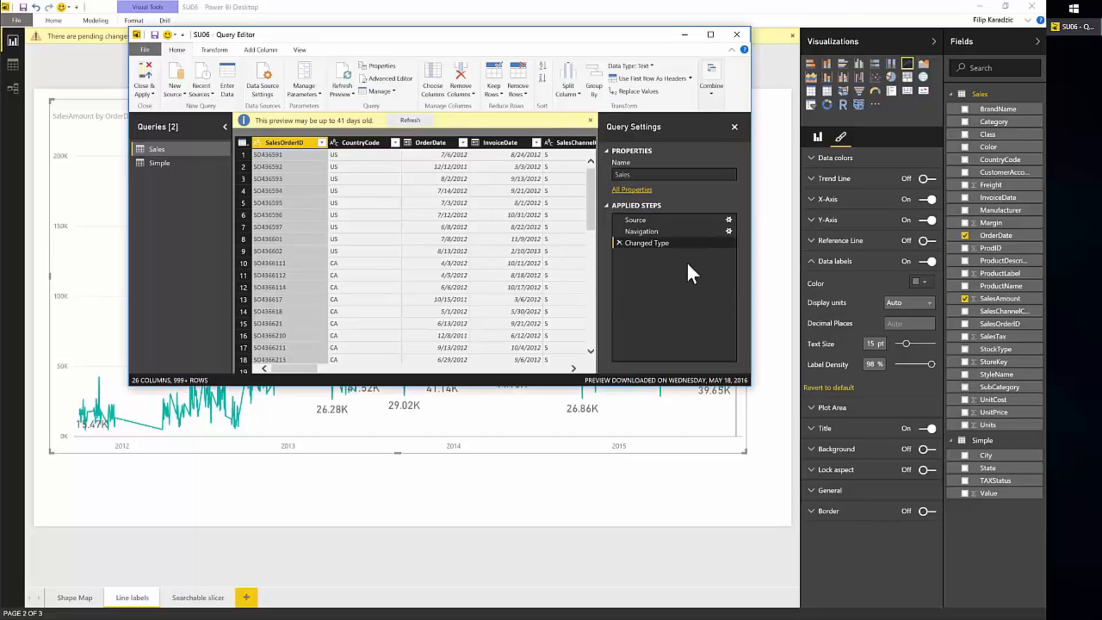
{"action": "left_click", "coordinate": [660, 220]}
{"action": "mouse_move", "coordinate": [686, 251]}
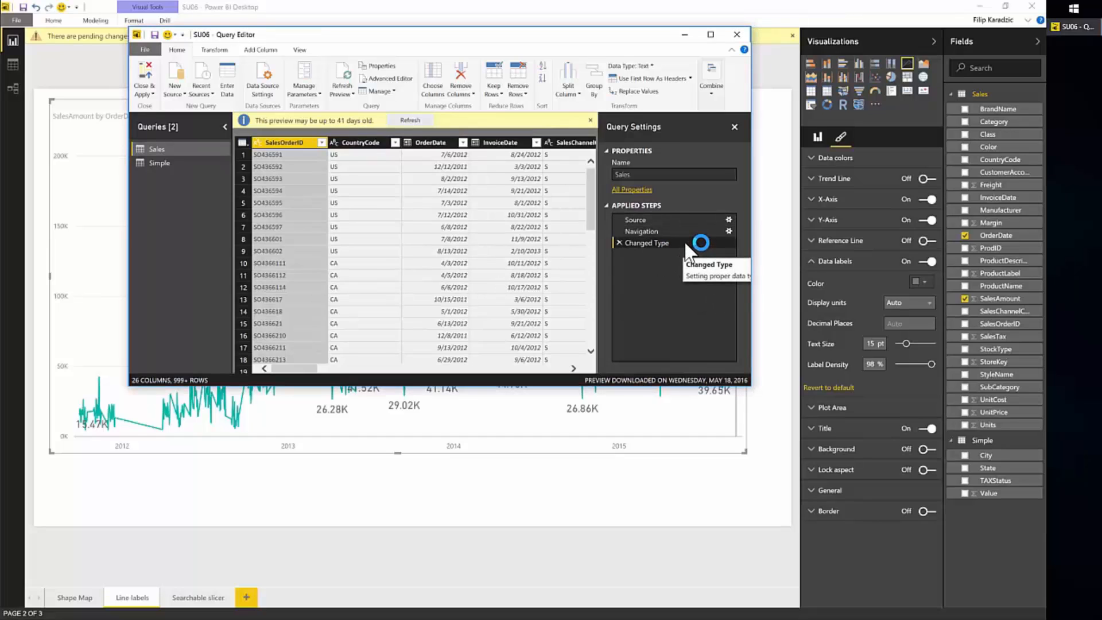